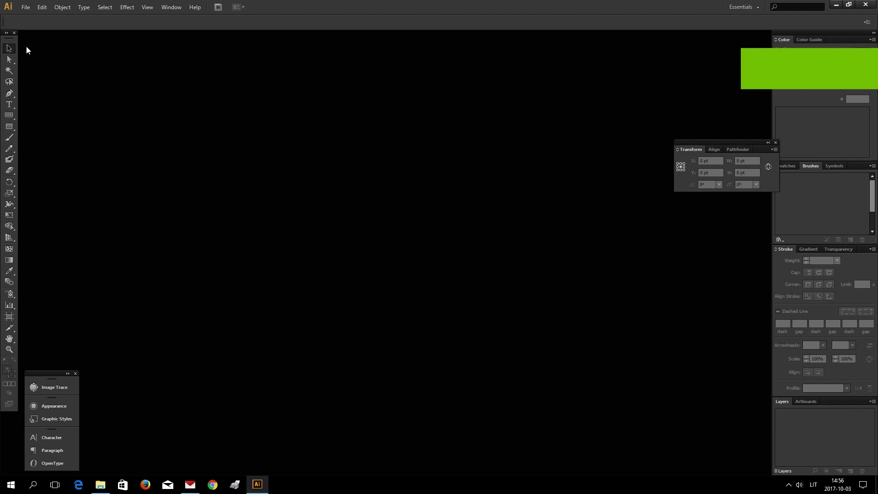
Step: Create a new RGB document with a 300 × 300 px artboard
click(26, 9)
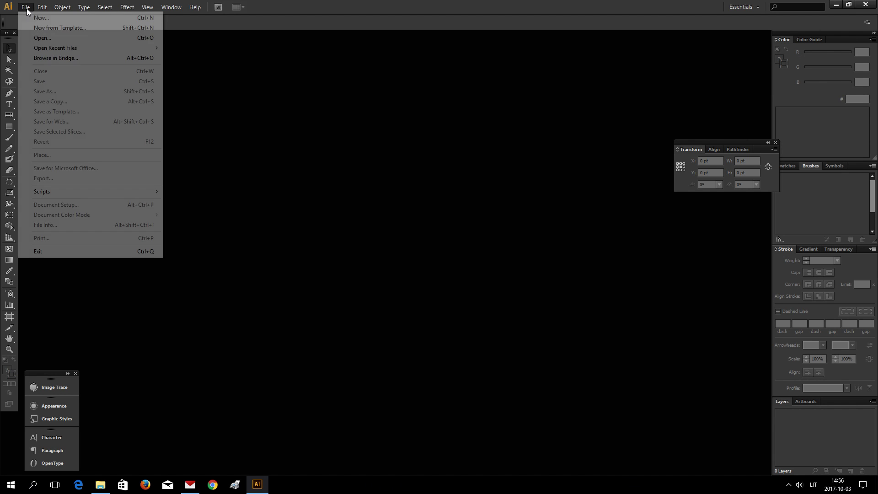
click(30, 16)
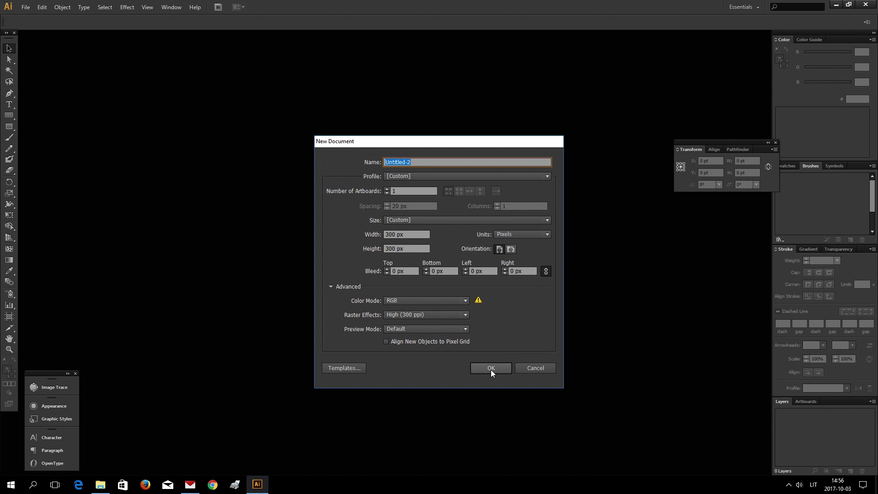
click(491, 369)
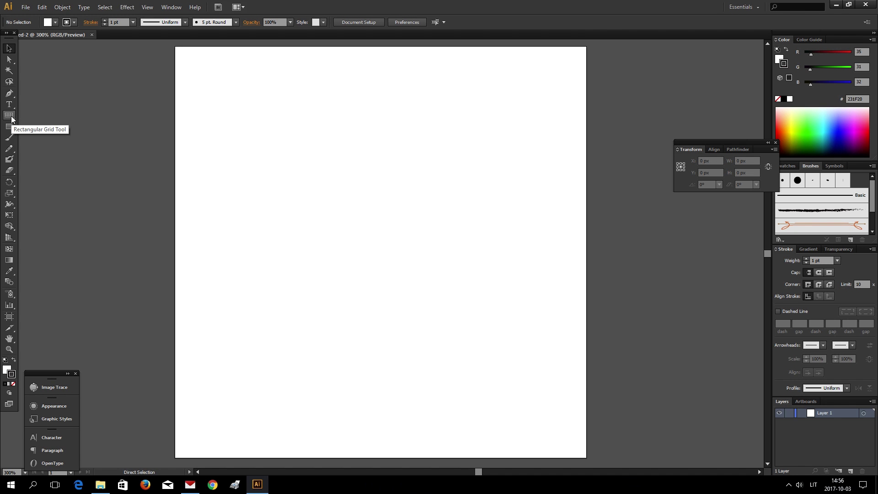
Step: Create a 300 × 300 px rectangular grid with 30 horizontal and 30 vertical dividers and align it exactly with the artboard
click(12, 119)
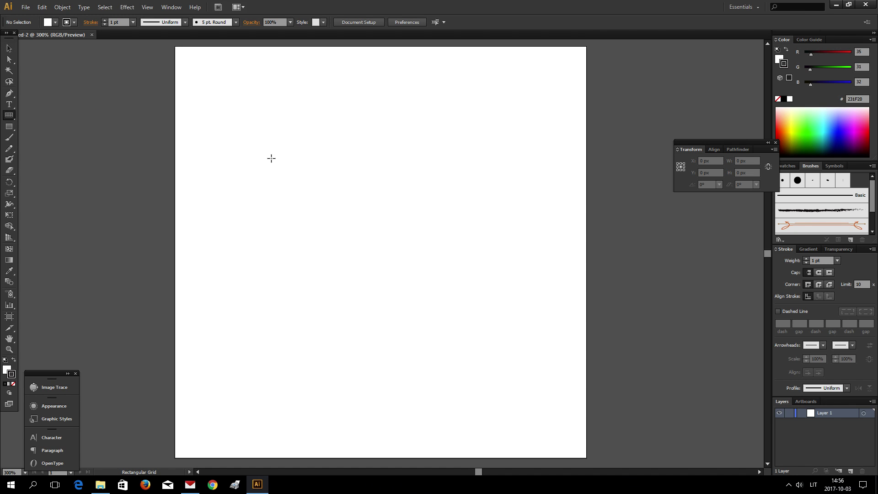
click(225, 104)
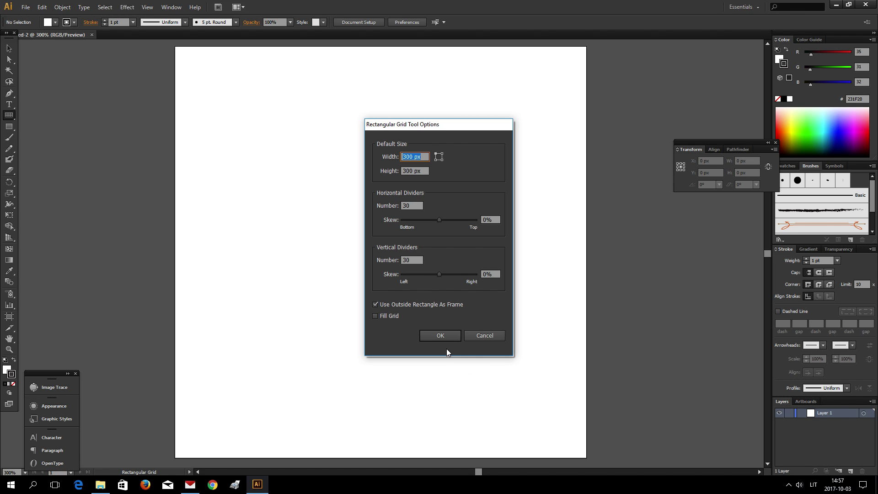
click(443, 337)
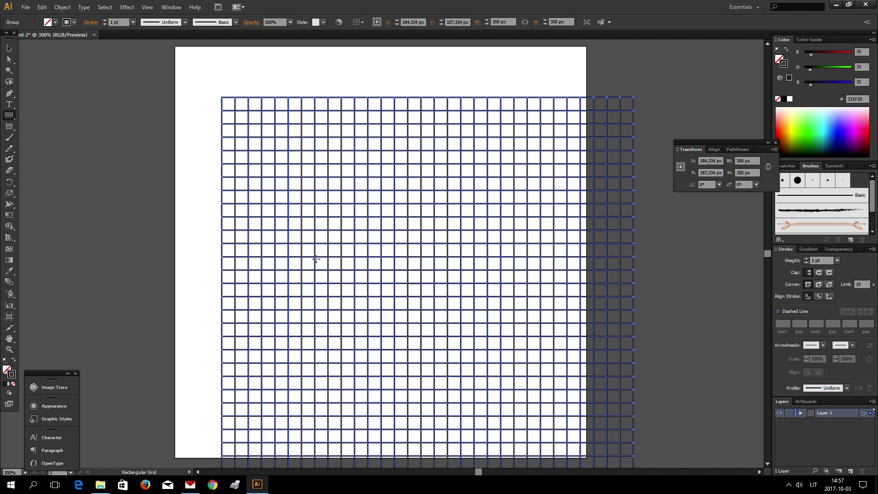
key(v)
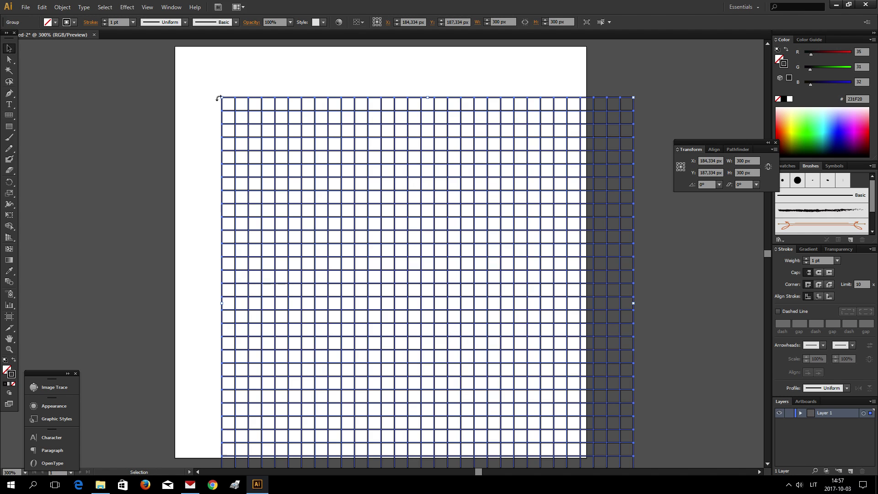
drag(222, 98, 175, 46)
Step: Set the grid's stroke weight to 0.25 pt and deselect it
click(837, 260)
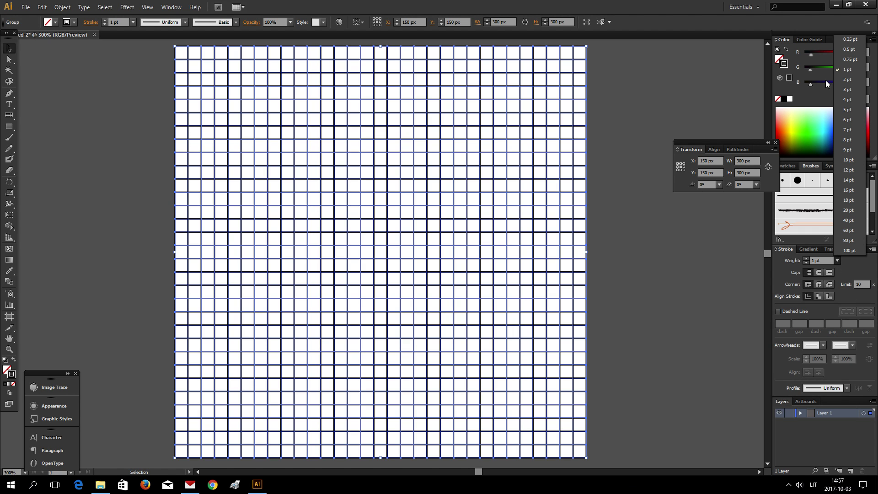
click(850, 39)
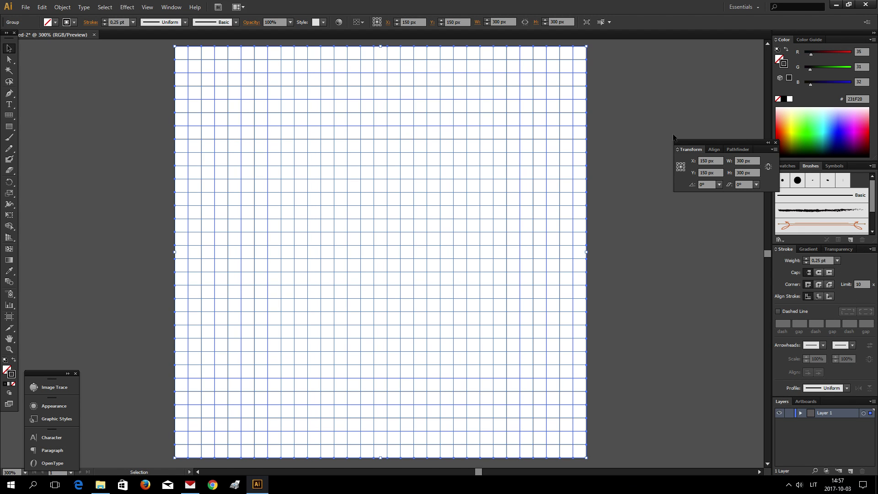
click(608, 168)
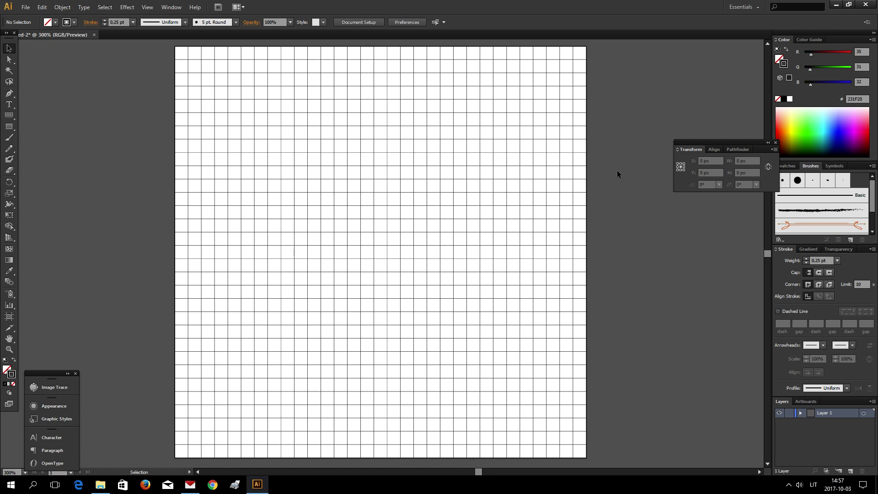
Step: Apply an Envelope Distort mesh with 1 row and 1 column to the grid
click(194, 60)
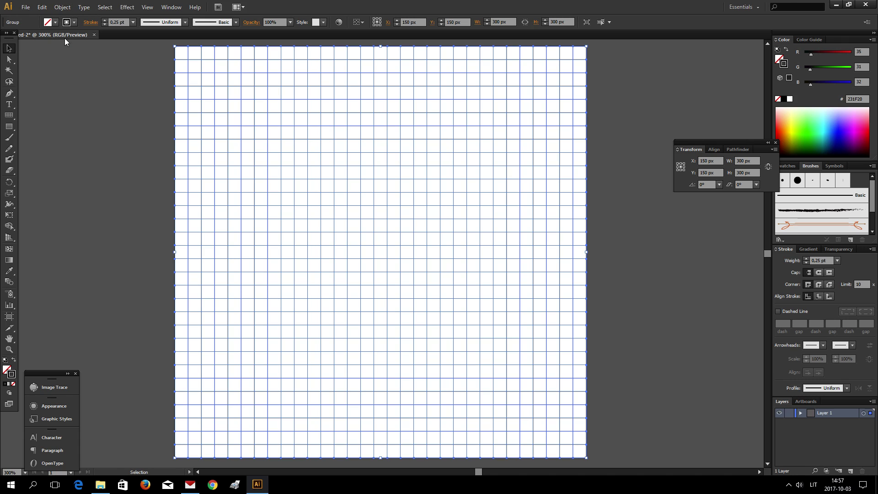
click(60, 8)
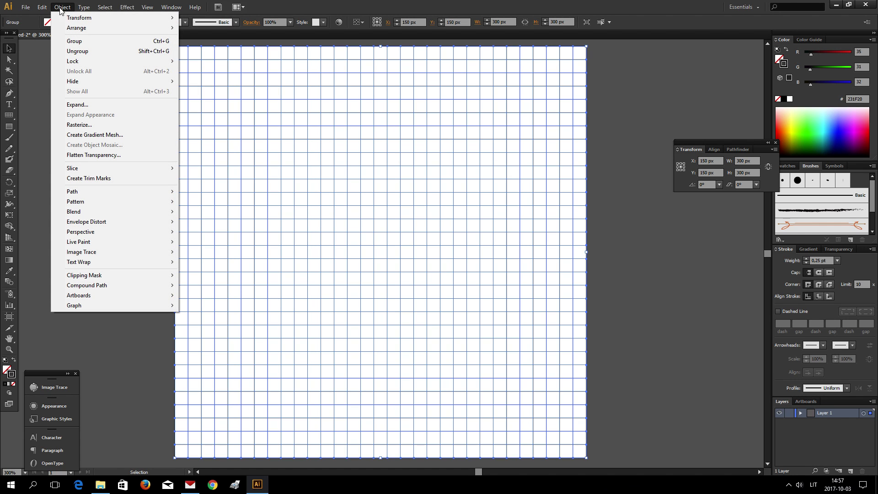
mouse_move(105, 225)
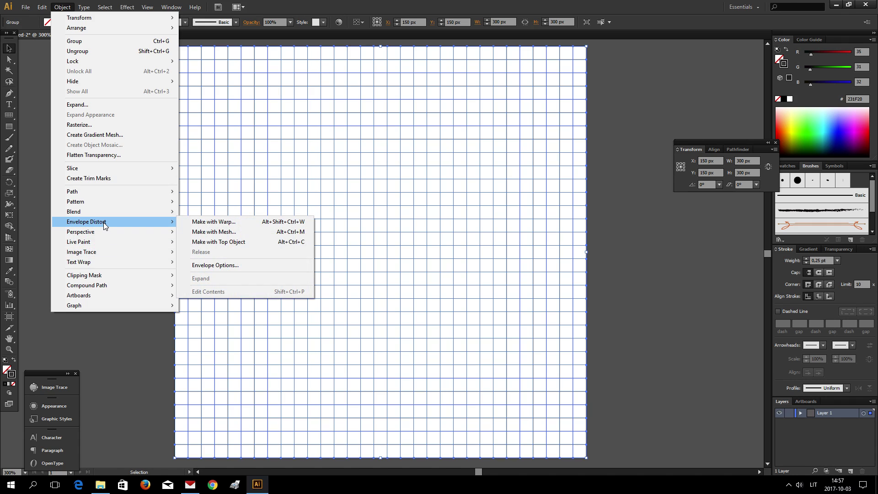
click(223, 232)
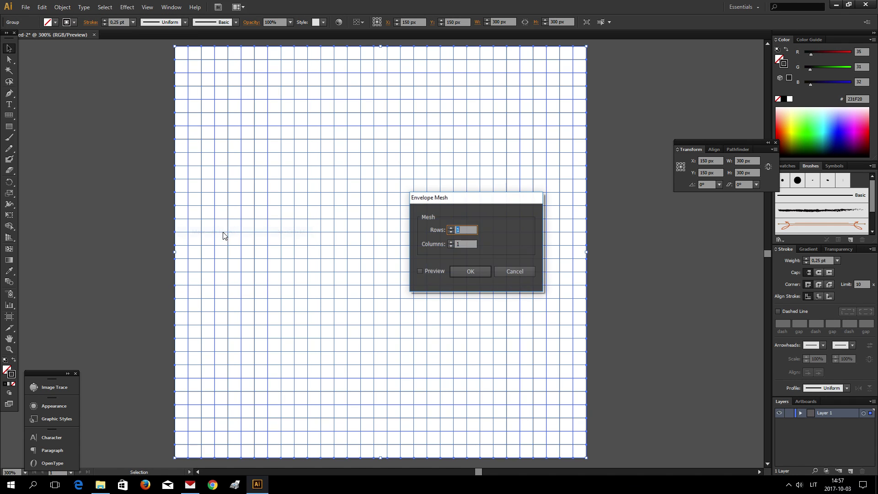
click(457, 230)
click(466, 273)
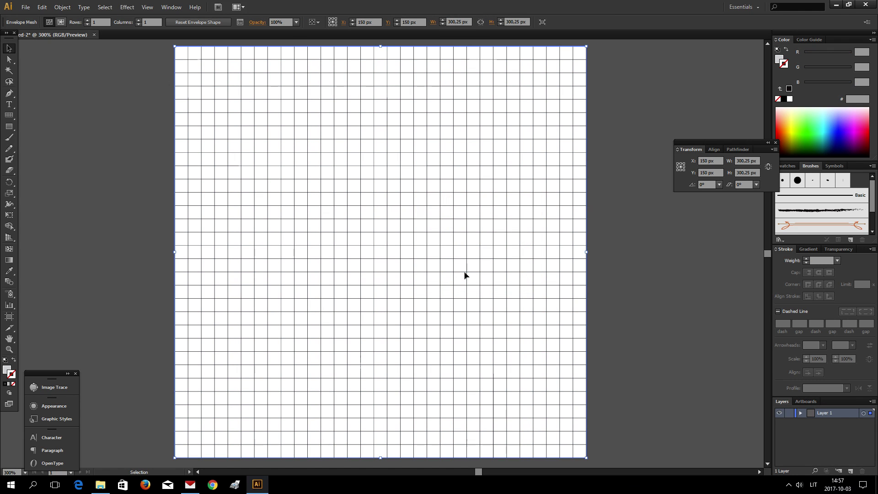
Step: Pull the vertical handles of both upper corner mesh points up into their corners to compress the grid rows towards the upper edge
click(9, 70)
key(a)
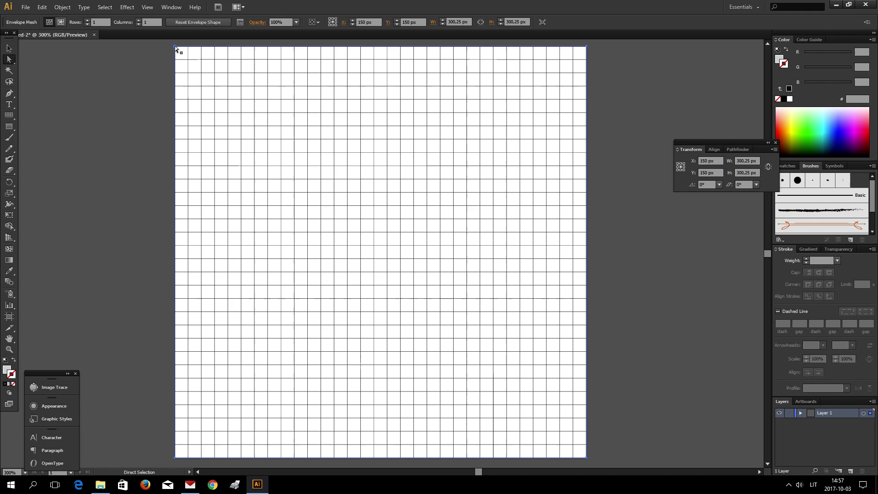
click(586, 47)
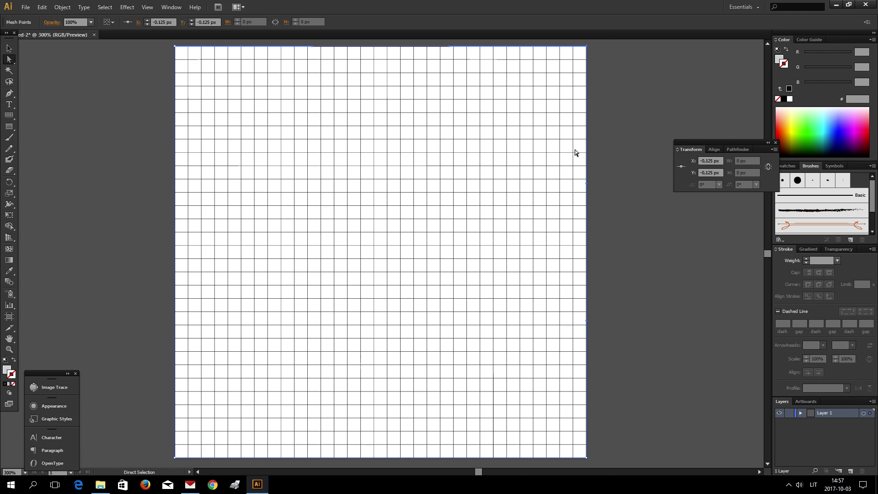
click(178, 51)
drag(176, 185, 175, 90)
click(587, 90)
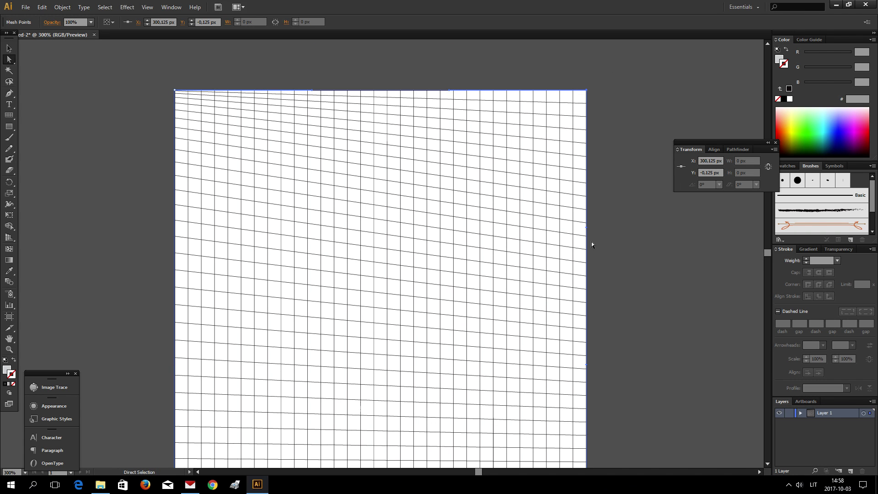
drag(586, 365, 587, 91)
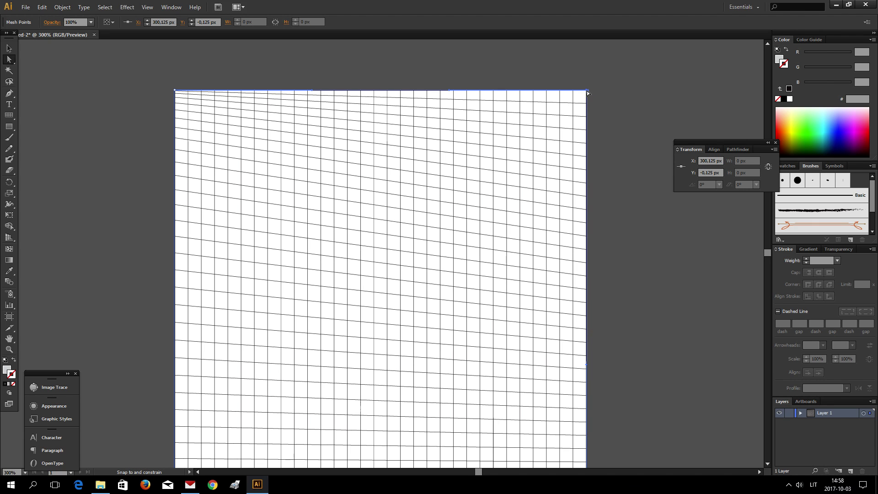
Step: Move the two upper corner mesh points straight down 150 px to the middle of the artboard
key(ctrl+minus)
scroll(257, 176, down, 1)
scroll(257, 174, down, 5)
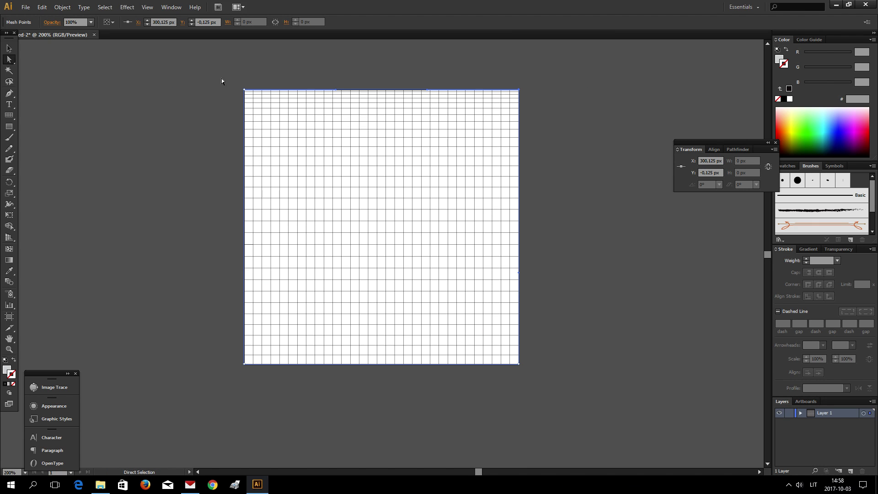
drag(222, 78, 605, 133)
key(shift+Down)
key(shift+Down)
key(shift+Down)
key(shift+Down)
key(shift+Down)
key(shift+Down)
key(shift+Down)
key(shift+Down)
key(shift+Down)
key(shift+Down)
key(shift+Down)
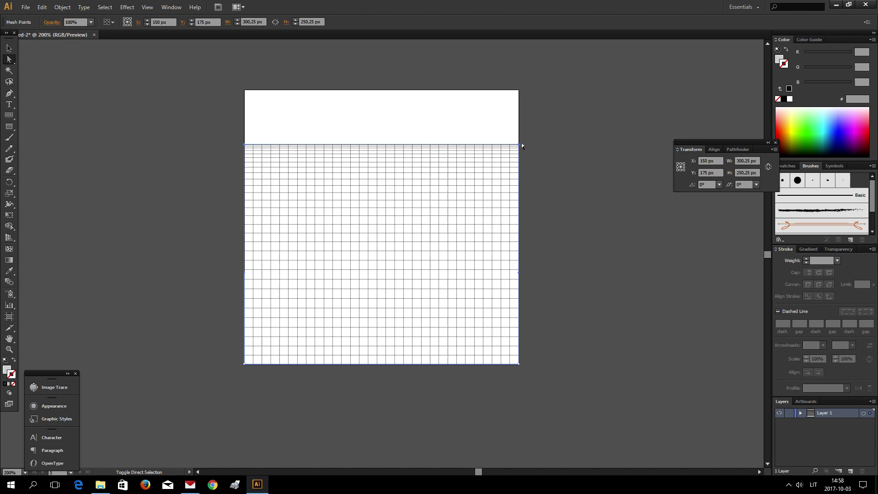
key(ctrl+z)
key(ctrl+z)
key(ctrl+z)
key(ctrl+z)
key(ctrl+z)
key(ctrl+z)
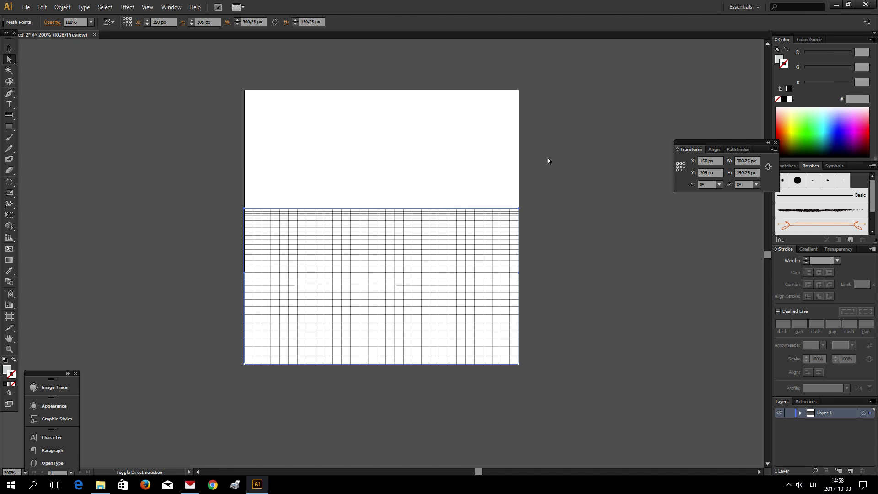
key(ctrl+plus)
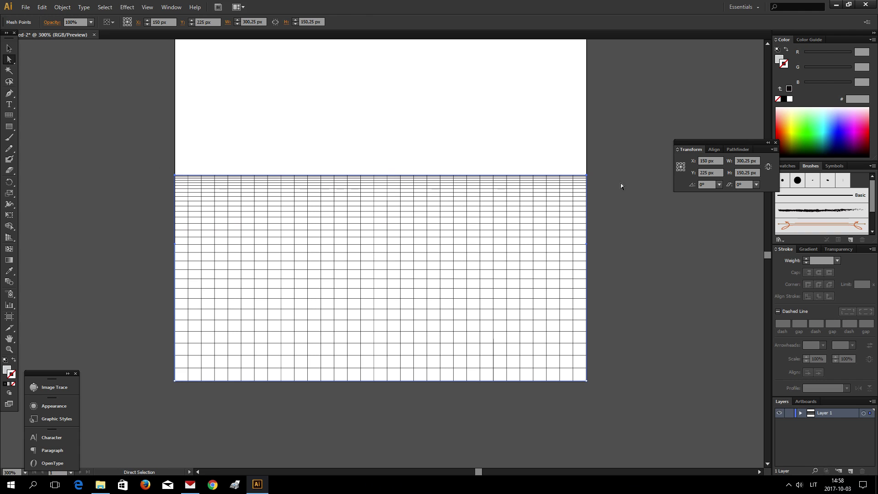
Step: Pull the two lower corner mesh points outward and slightly down, well beyond the artboard's sides, to spread the grid in perspective
click(175, 246)
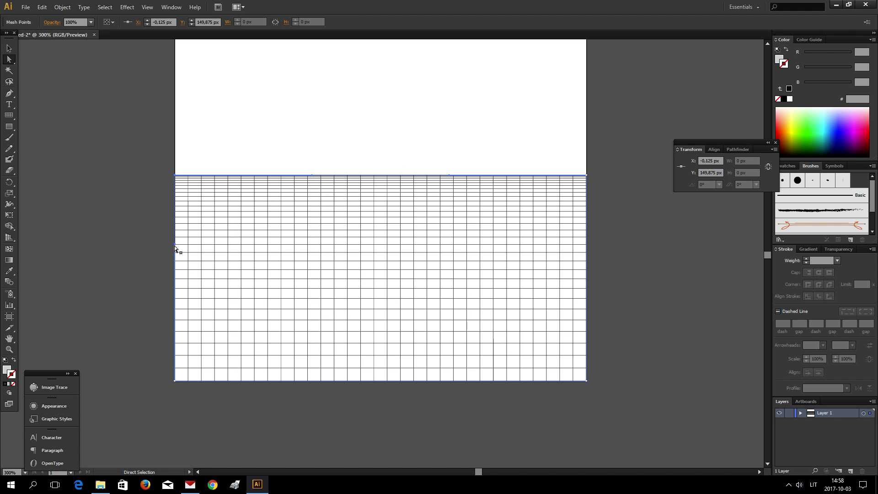
key(ctrl+minus)
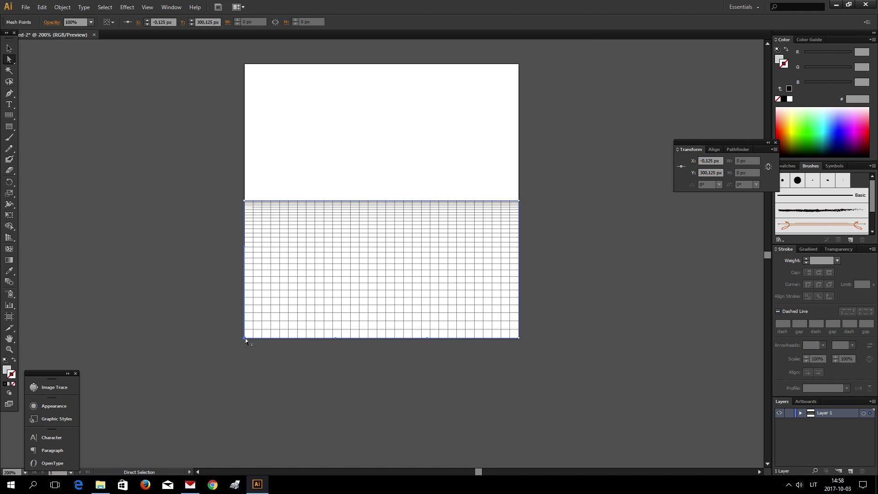
drag(245, 338, 118, 356)
drag(520, 338, 672, 358)
click(551, 411)
key(ctrl+plus)
key(ctrl+minus)
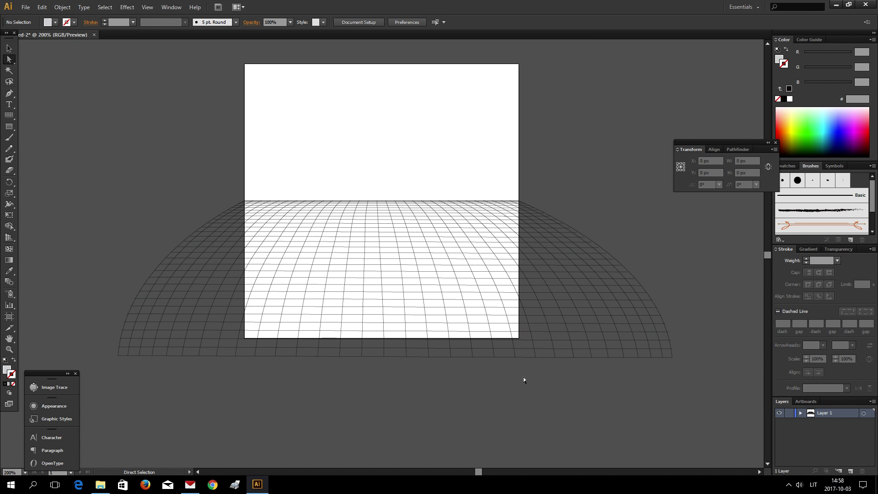
key(ctrl+plus)
Step: Bend the grid's upper edge into a wave, with its left handle pulled down and its right handle pulled up
click(323, 184)
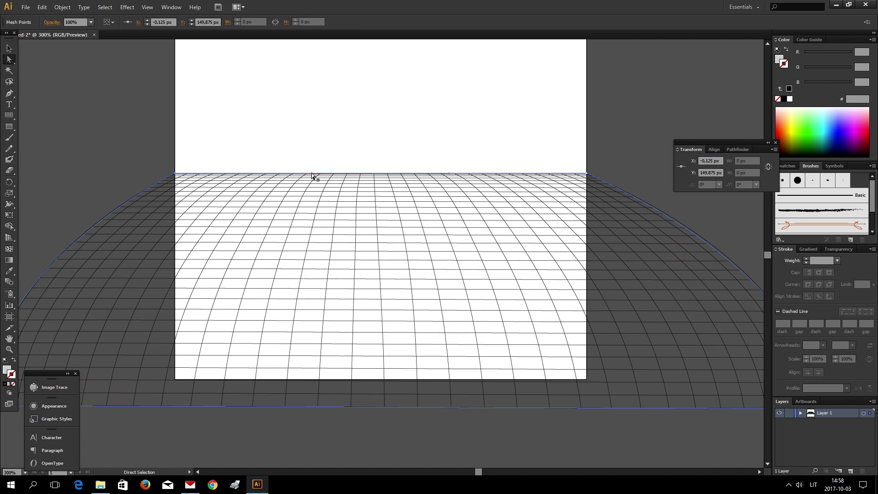
drag(312, 175, 392, 88)
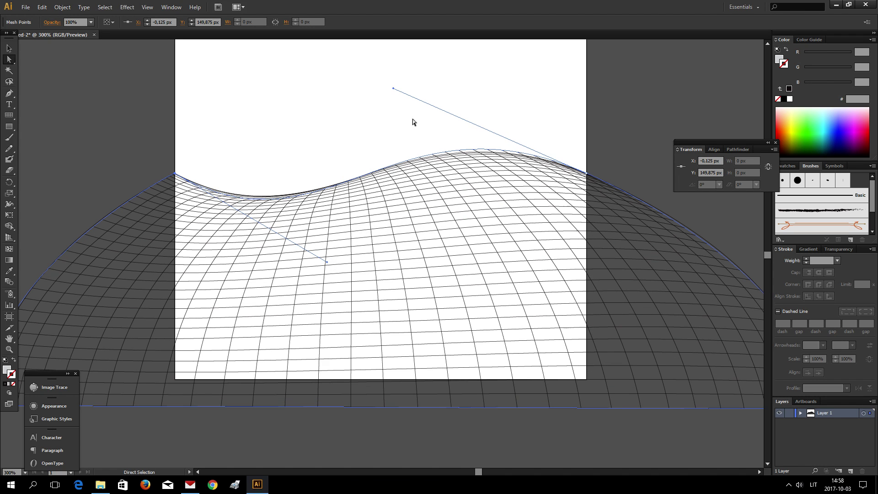
click(480, 102)
Step: Add a mesh point near the centre of the distorted grid with the Mesh tool
click(372, 249)
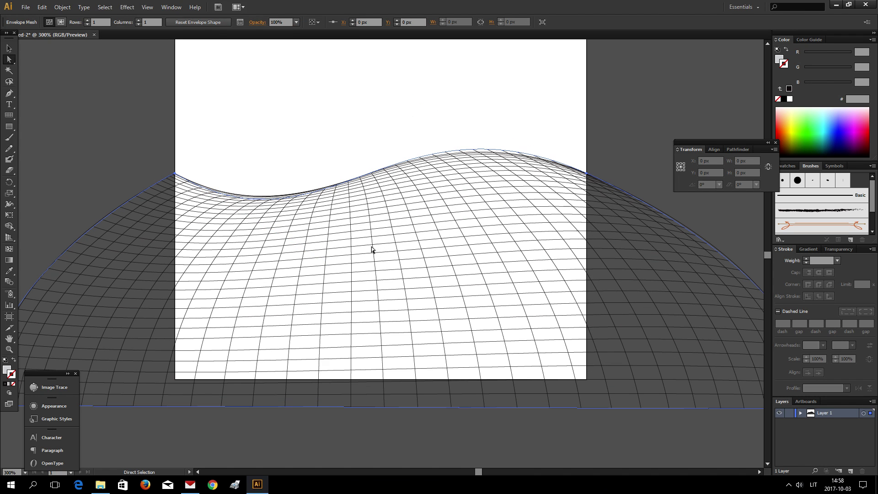
click(9, 249)
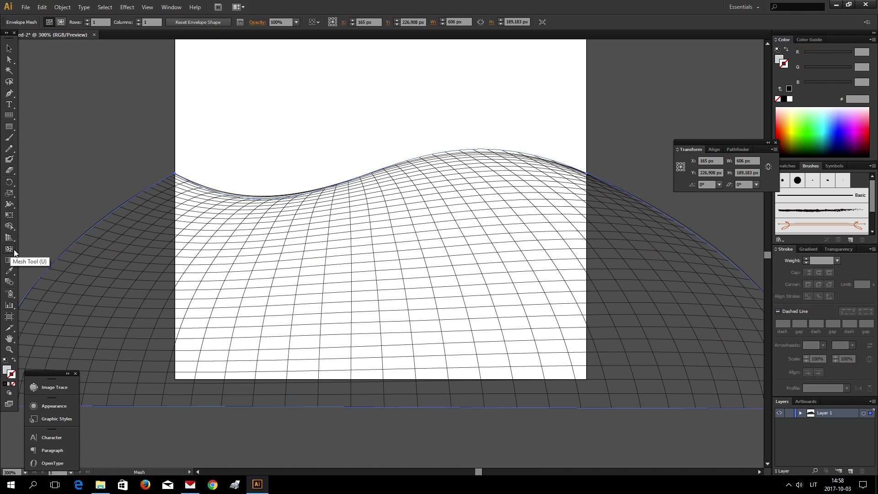
click(374, 262)
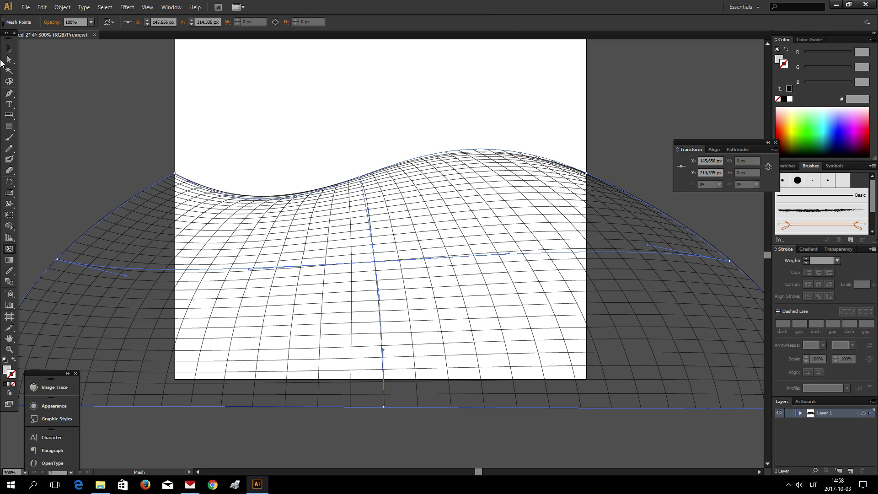
Step: Bend the central horizontal mesh line into waves by reshaping the handles of its middle point and both end points
key(a)
drag(250, 270, 249, 215)
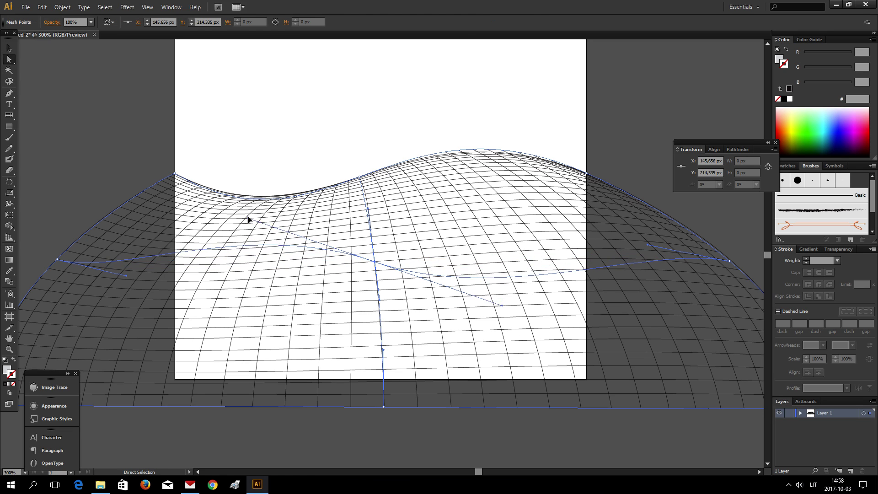
drag(500, 310, 498, 329)
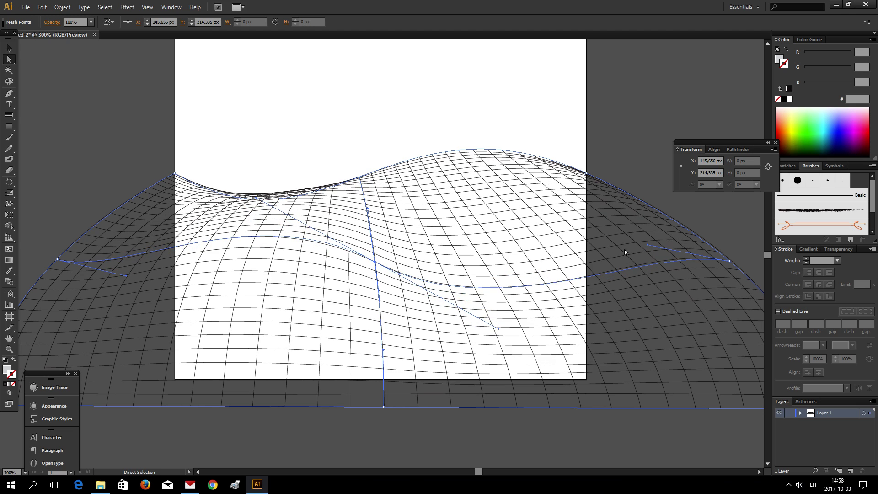
drag(646, 245, 601, 213)
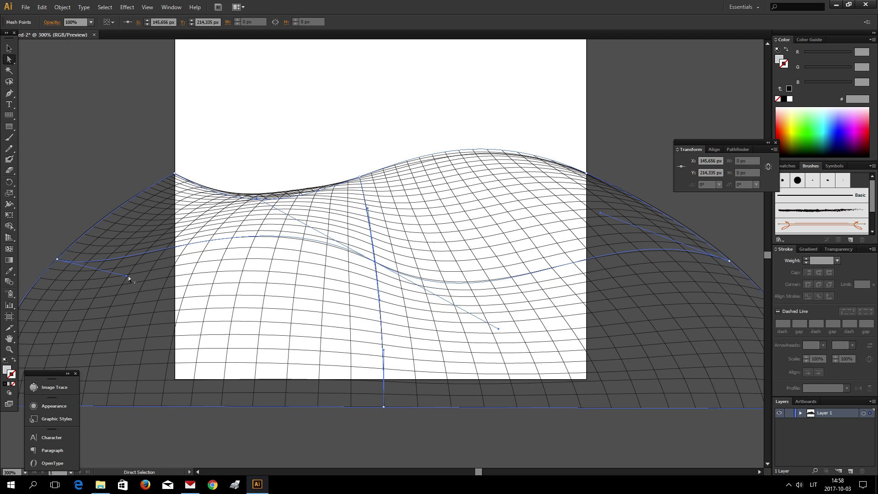
drag(128, 275, 188, 335)
Step: Add another mesh point on the upper right slope of the grid, below the crest
key(u)
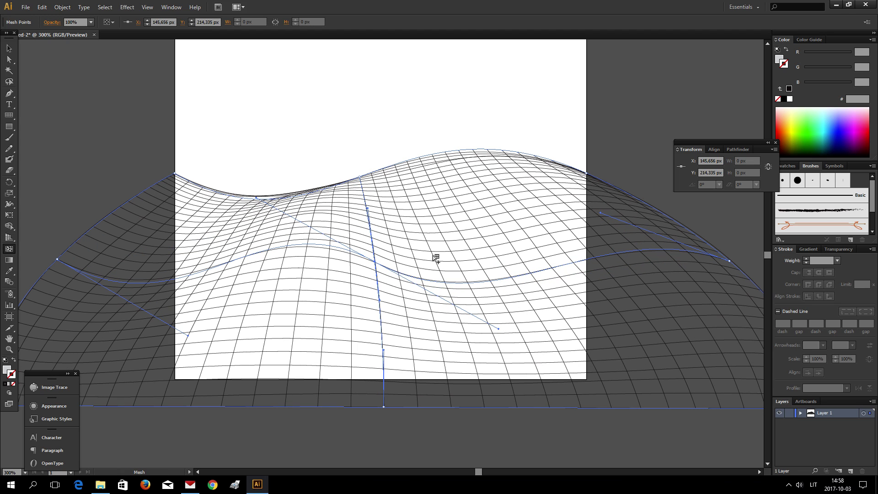
click(487, 212)
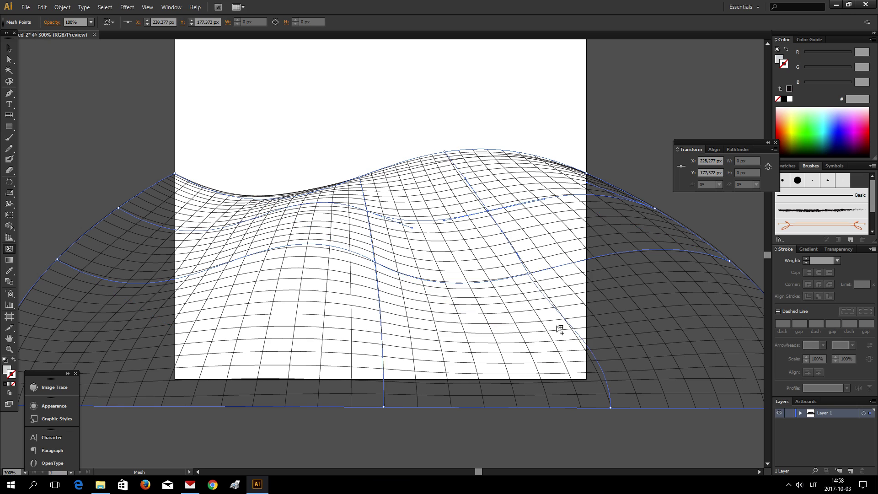
Step: Add two mesh points with the Mesh tool, one in the grid's lower right area and one in its lower left
click(570, 325)
click(221, 313)
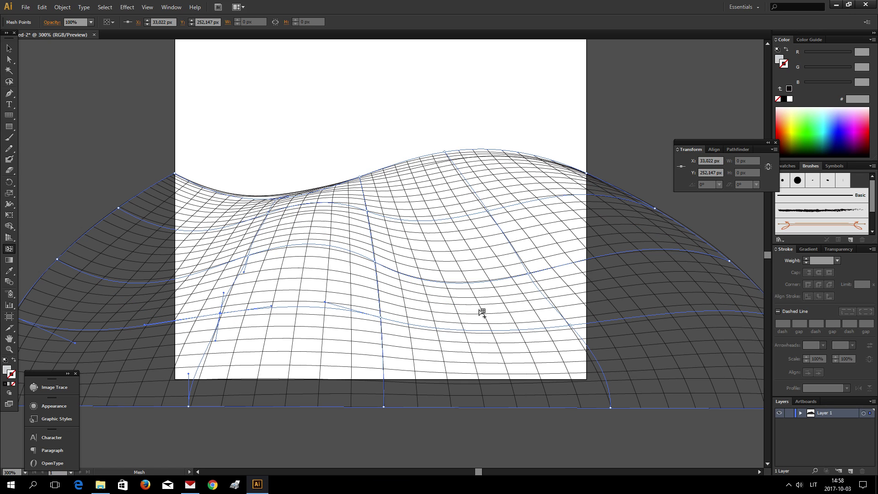
Step: Pull the left end point of the central horizontal mesh line inward and raise that line's left and right inner points
click(9, 64)
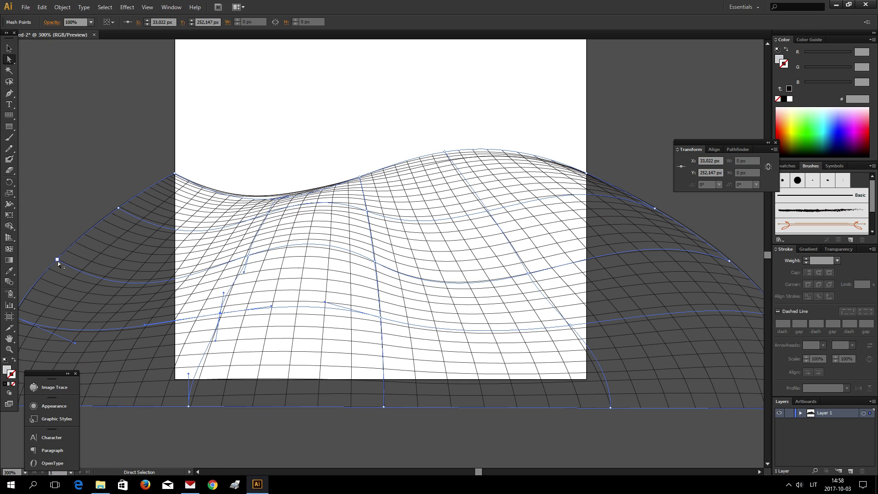
drag(58, 262, 241, 286)
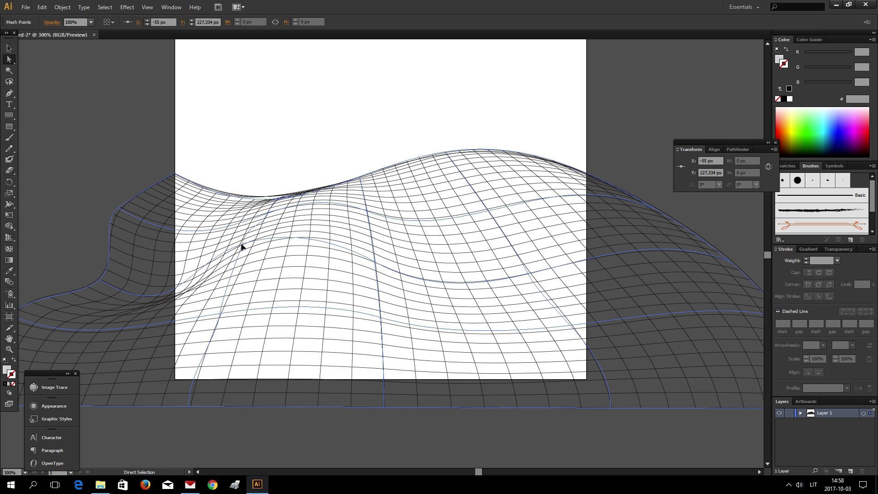
drag(525, 277, 527, 252)
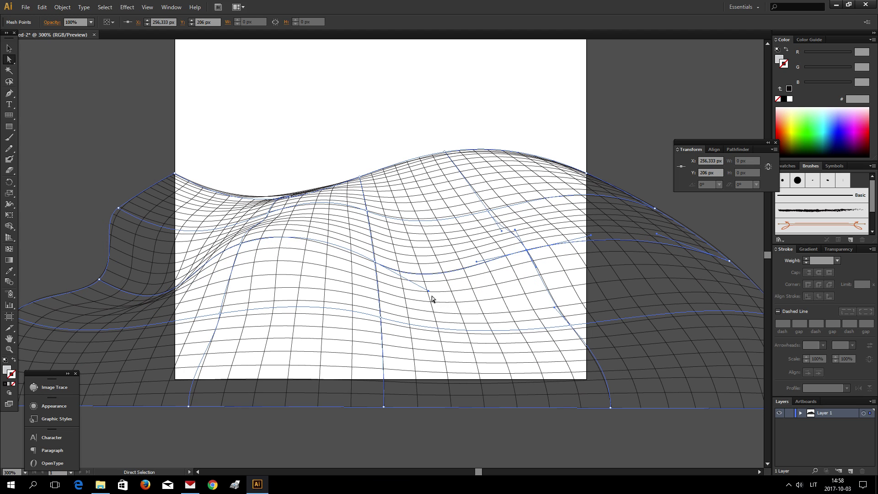
Step: Shift the lower horizontal mesh line's inner points, lowering the left one and slightly raising the middle and right ones
drag(380, 318, 380, 310)
drag(220, 314, 225, 329)
drag(573, 328, 574, 319)
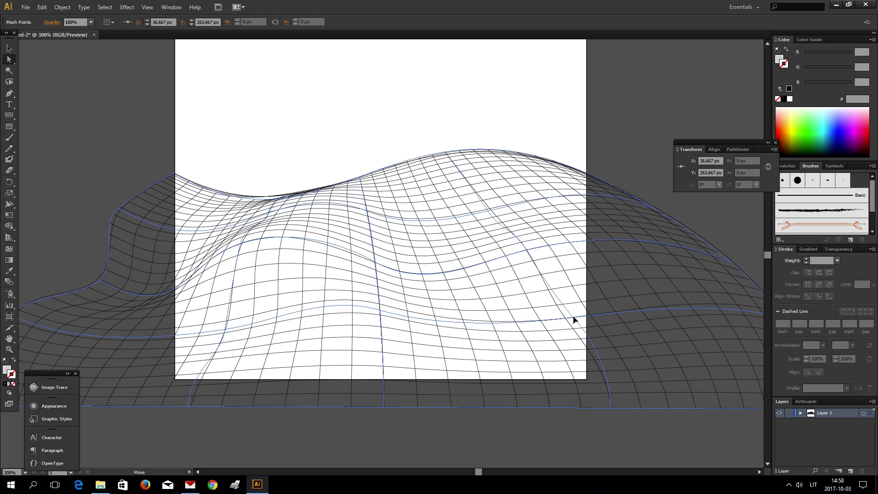
Step: Reshape the handles of the right-hand, upper middle and lower middle mesh points to add bends, and deselect the grid
drag(535, 269, 521, 294)
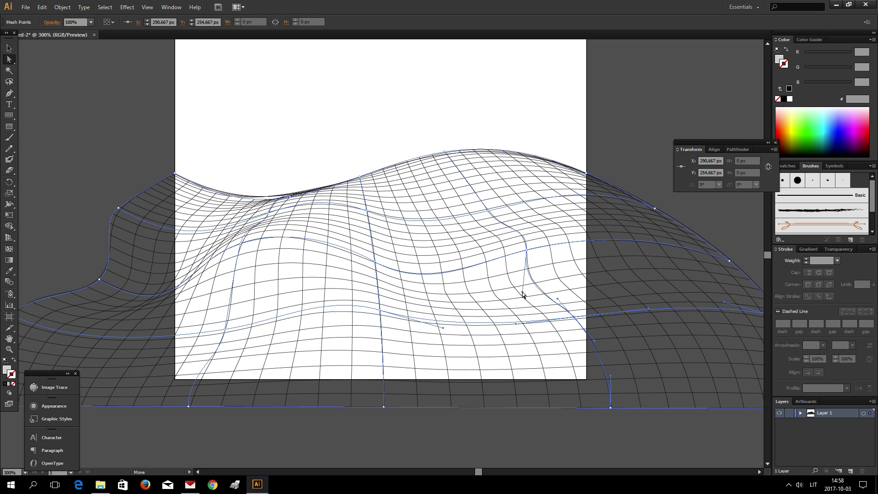
click(488, 211)
drag(467, 179, 486, 169)
click(366, 213)
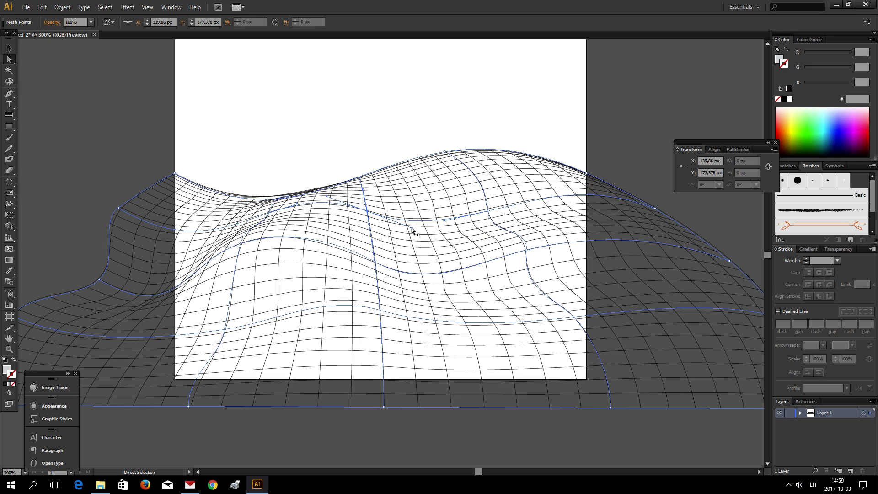
drag(411, 227, 409, 189)
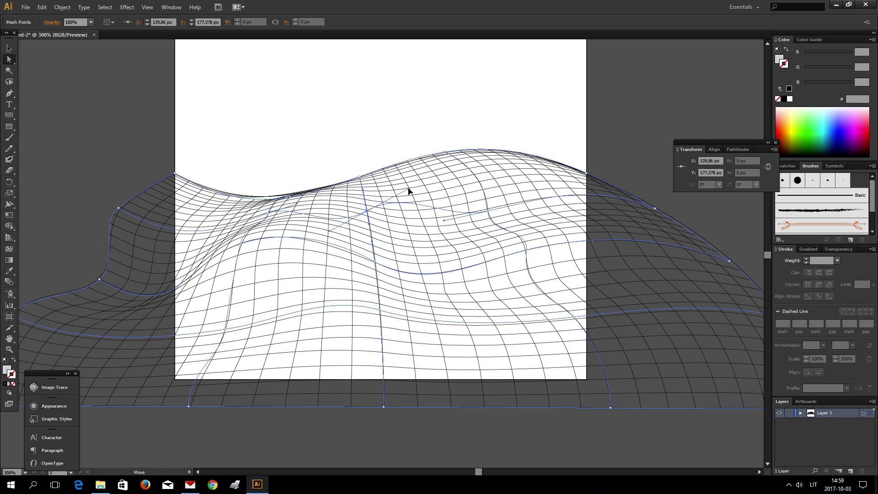
click(380, 311)
drag(324, 295, 323, 347)
click(312, 155)
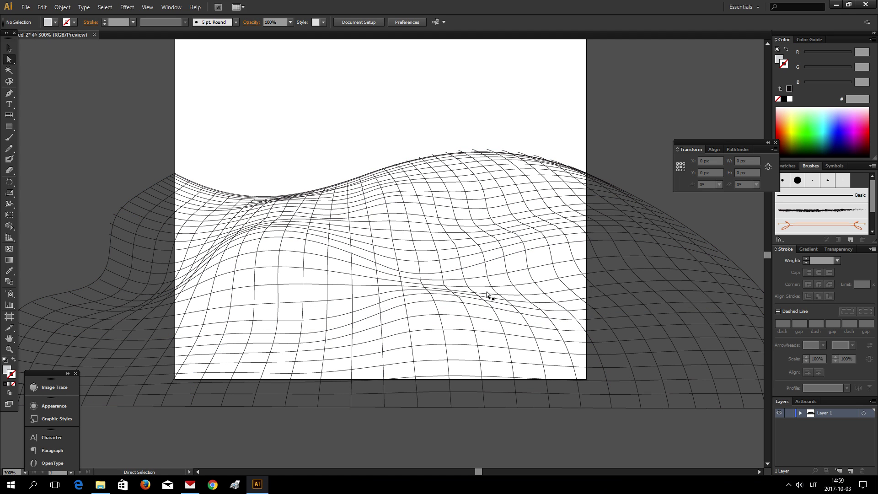
Step: Add a mesh point inside the left-hand hump, between the central and lower horizontal mesh lines
key(ctrl+minus)
key(ctrl+minus)
key(ctrl+plus)
key(ctrl+plus)
click(458, 290)
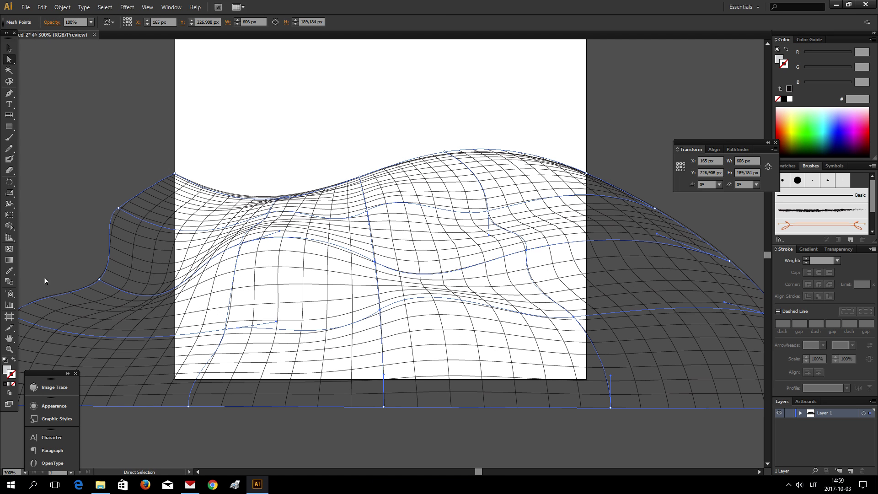
click(10, 249)
click(304, 284)
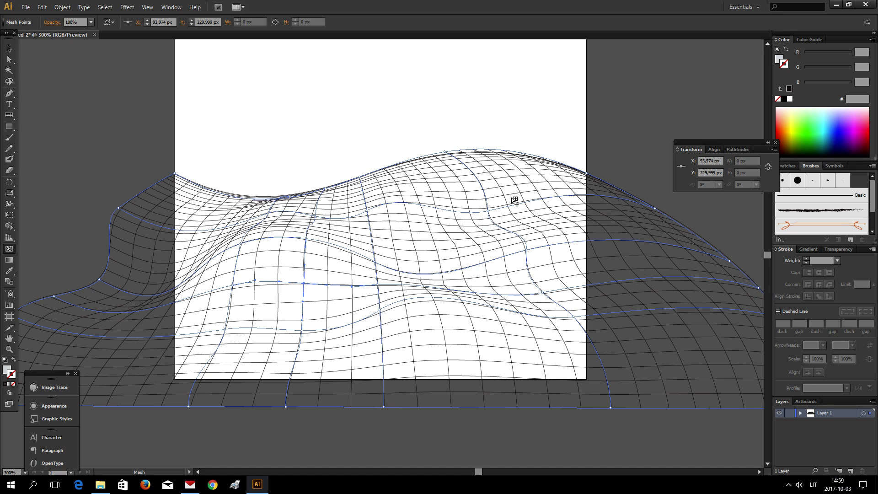
click(597, 240)
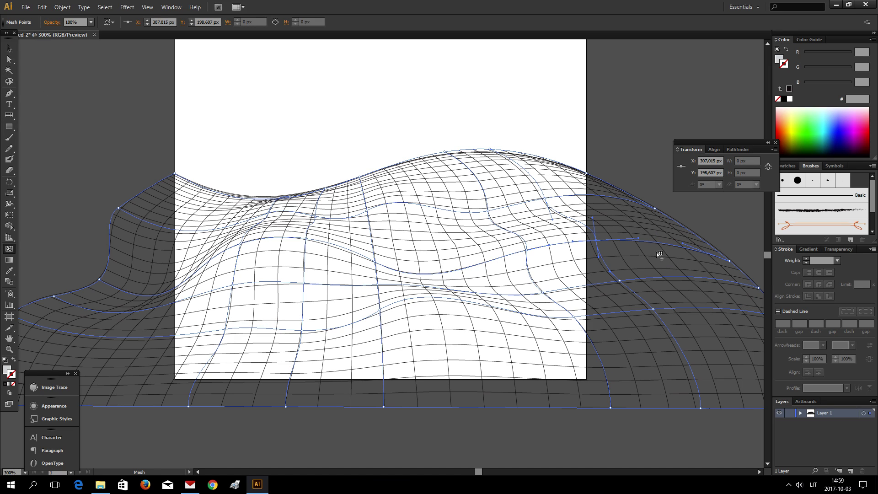
key(ctrl+z)
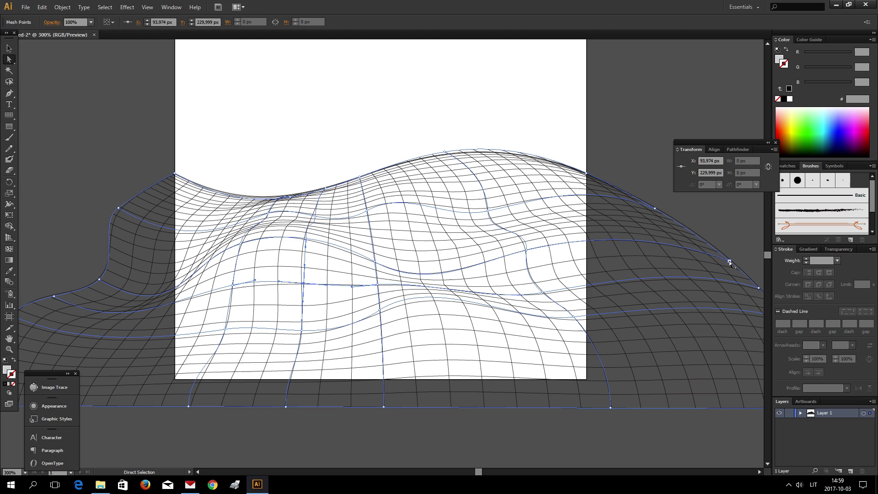
Step: Pull three points on the grid's right edge inward so the landscape slopes down in a stepped outline
drag(729, 260, 682, 261)
key(ctrl+minus)
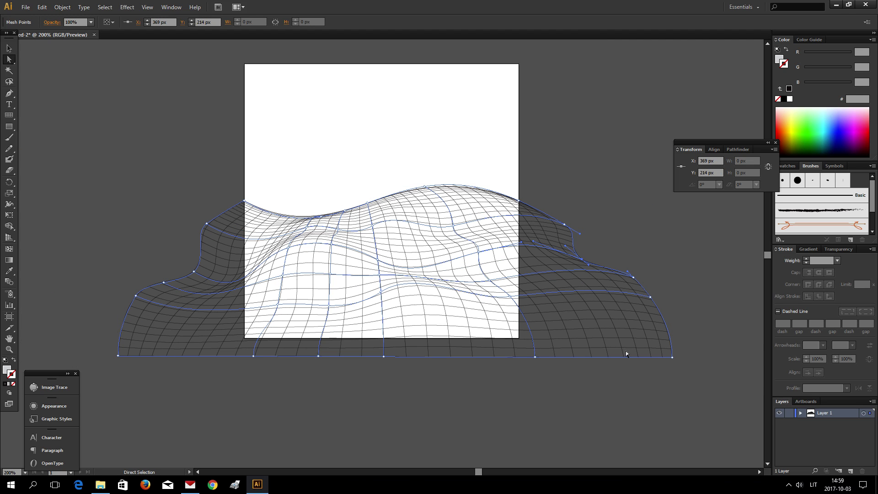
click(650, 294)
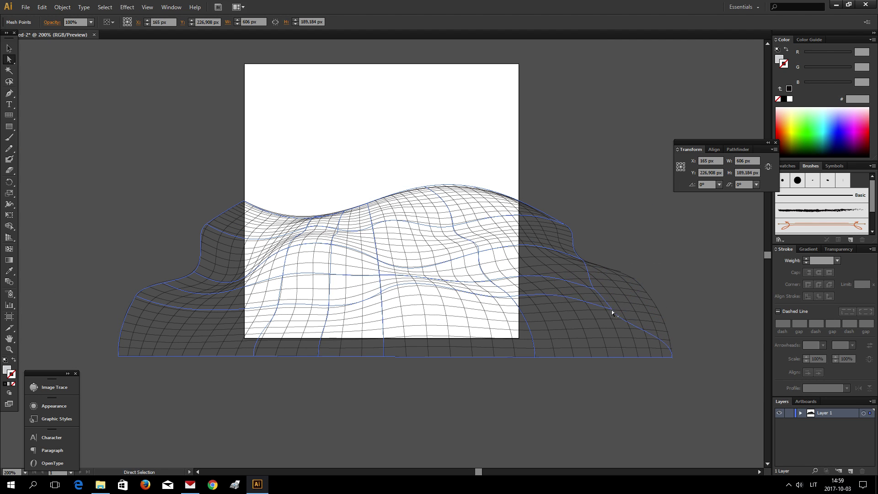
key(ctrl+plus)
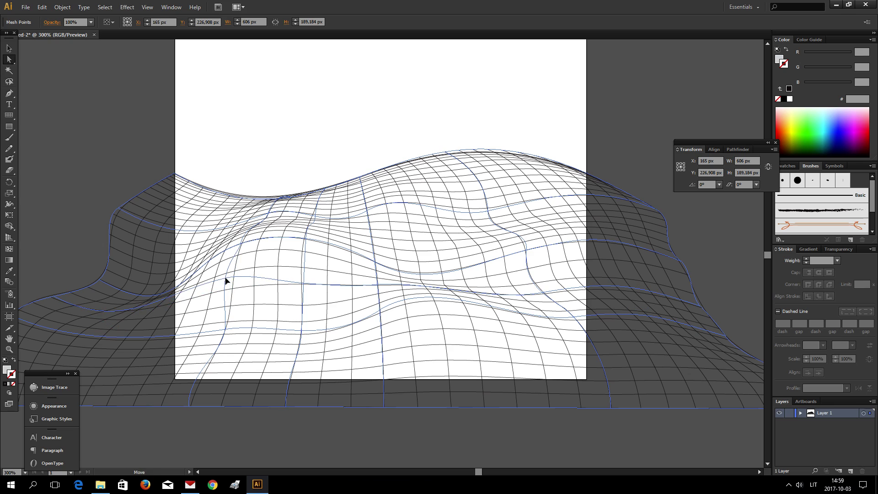
Step: Bend the mesh around the newly added left-hand point with its handles and move the central line's right inner point up and left
click(303, 285)
drag(303, 284, 284, 270)
drag(303, 299, 303, 284)
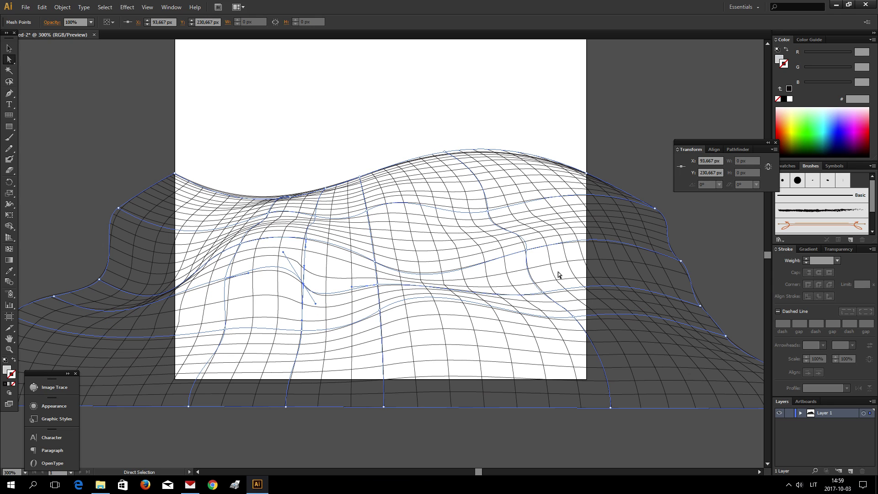
drag(525, 251, 502, 226)
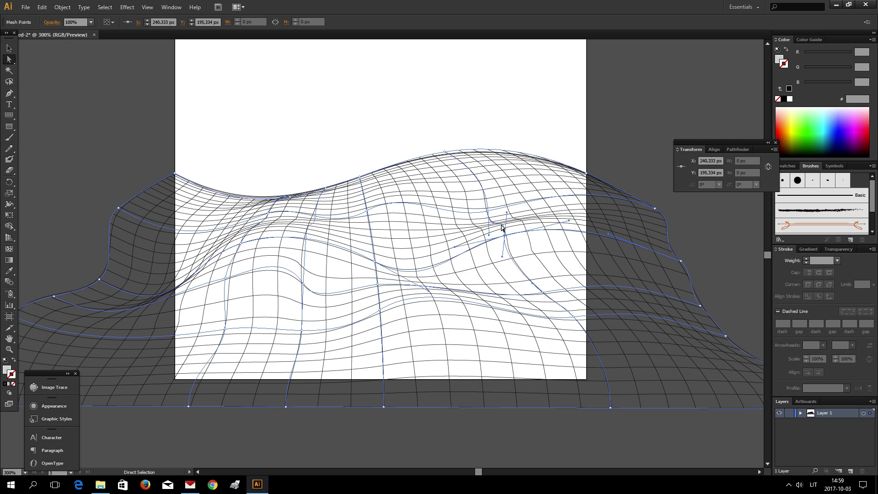
Step: Deselect the mesh and check the overall shape of the wavy landscape from different zoom levels
click(430, 116)
key(ctrl+minus)
key(ctrl+minus)
key(ctrl+minus)
key(ctrl+plus)
key(ctrl+plus)
key(ctrl+plus)
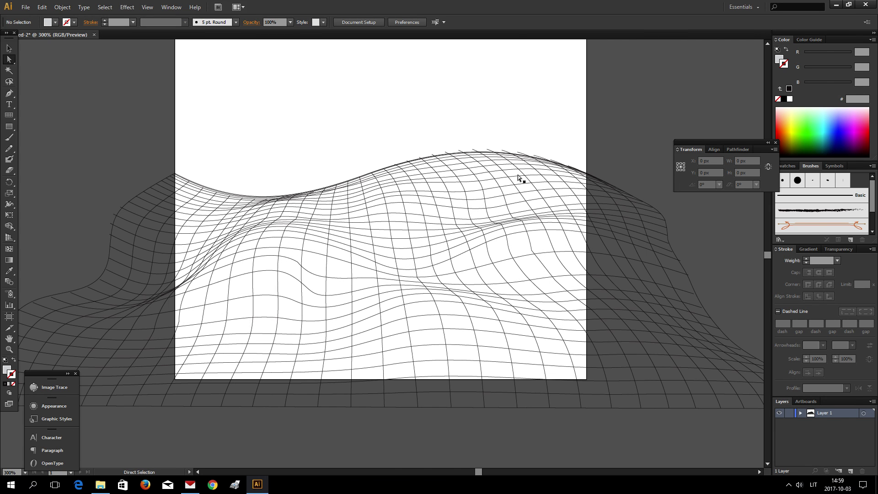
Step: Expand the envelope-distorted grid into regular paths with the dialog's default options and deselect it
key(v)
click(349, 266)
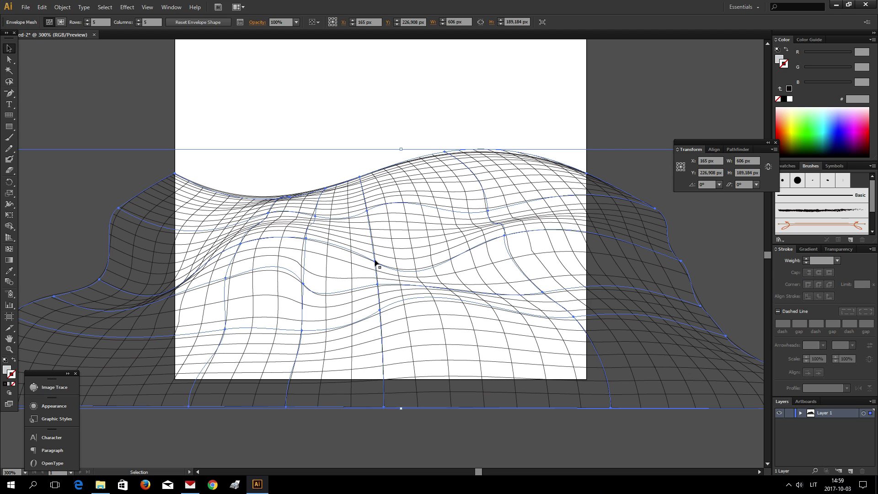
click(63, 7)
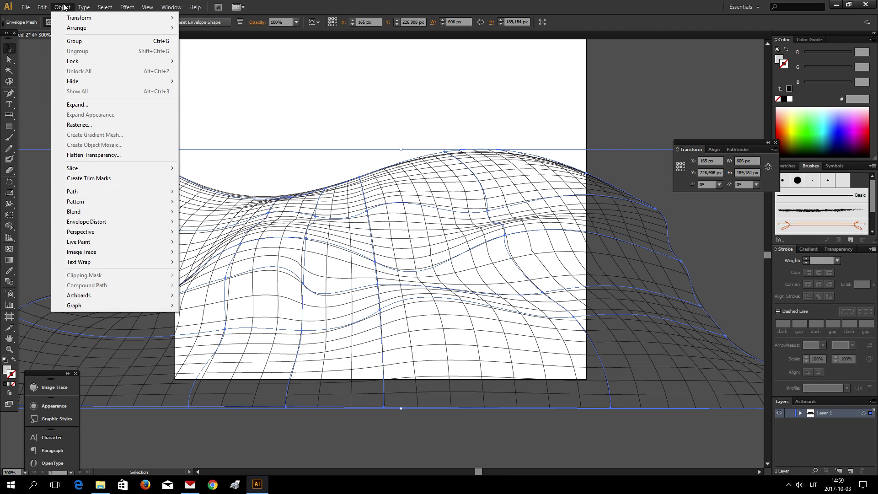
click(240, 132)
click(367, 217)
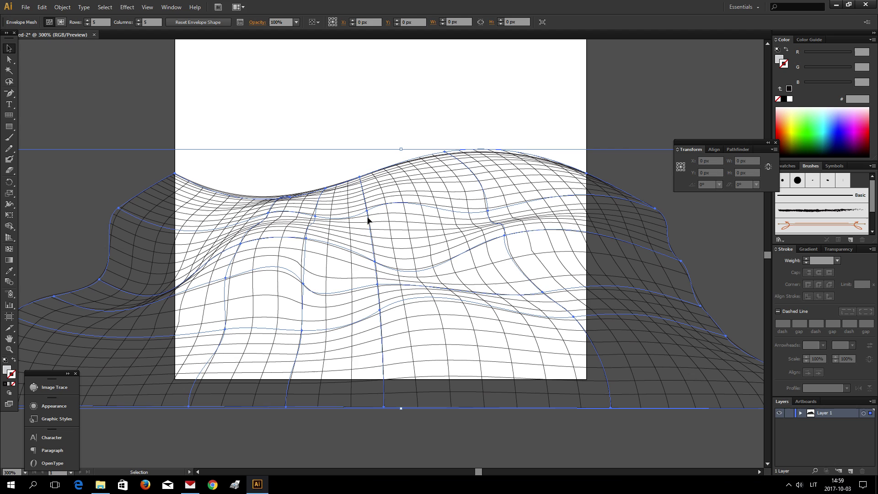
click(72, 8)
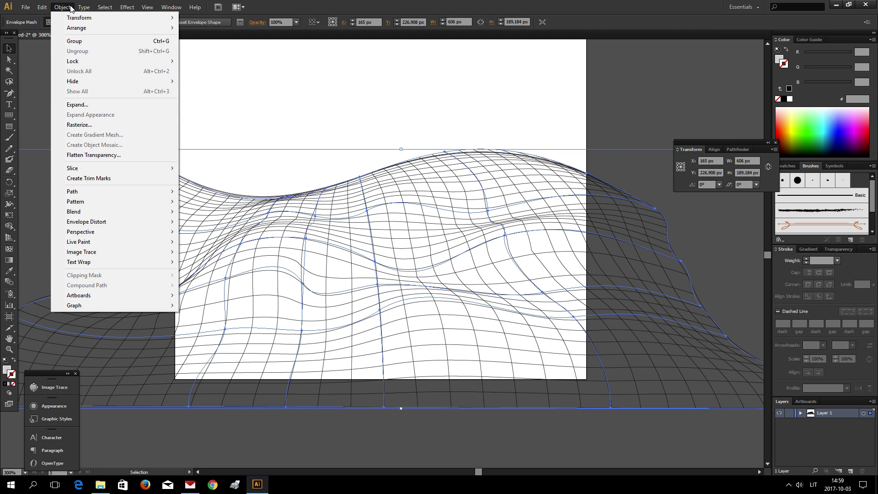
mouse_move(126, 231)
click(110, 104)
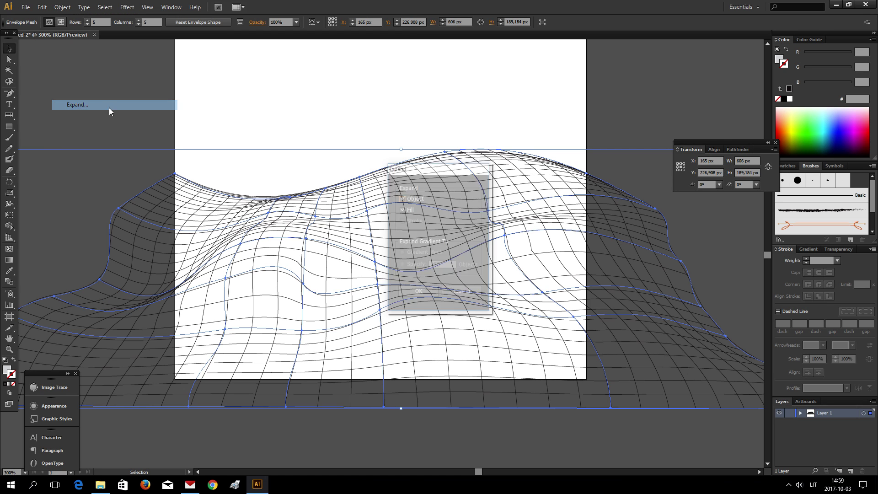
click(419, 292)
click(314, 115)
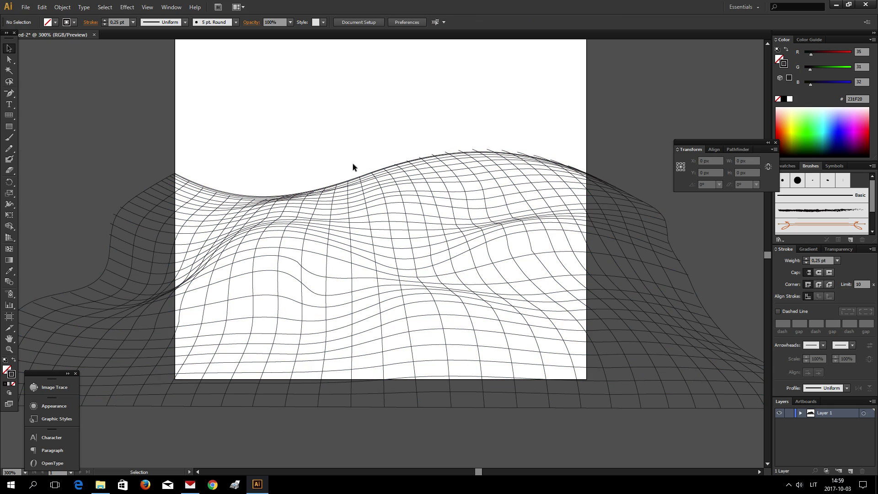
Step: Examine the expanded wireframe landscape's lines up close and as a whole
scroll(366, 182, down, 1)
scroll(366, 181, up, 1)
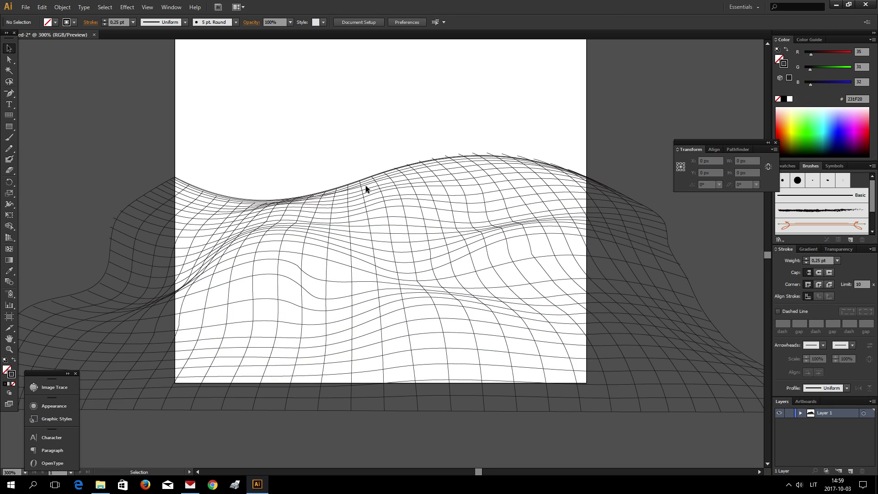
click(364, 199)
click(386, 158)
scroll(386, 158, down, 1)
key(ctrl+minus)
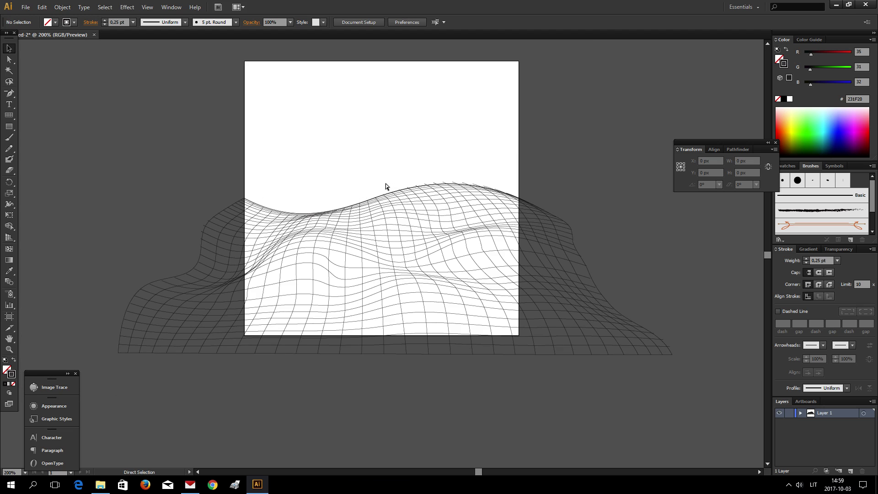
key(ctrl+plus)
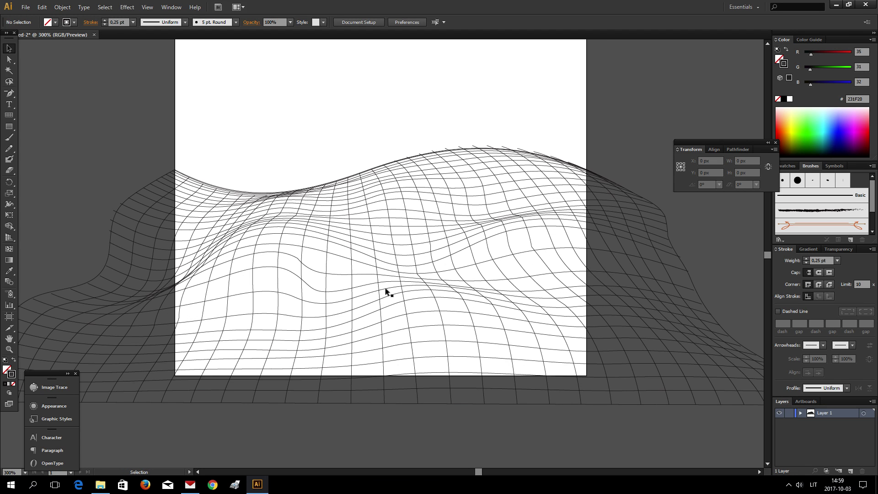